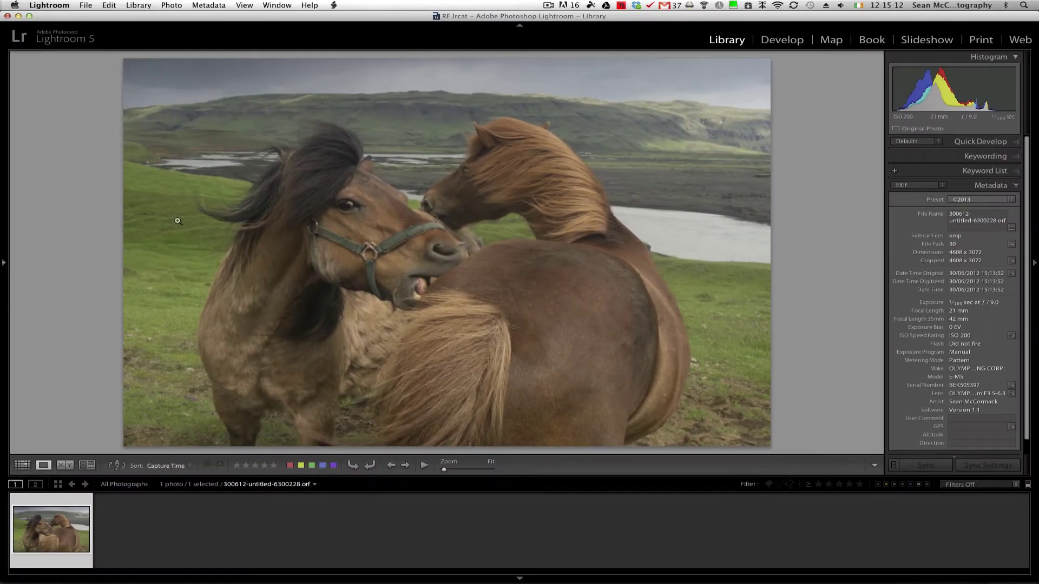
- In Chrome, open the Adobe Labs downloads page listing the DNG Recover Edges plug-in, then return to Lightroom
key(super+Tab)
click(460, 300)
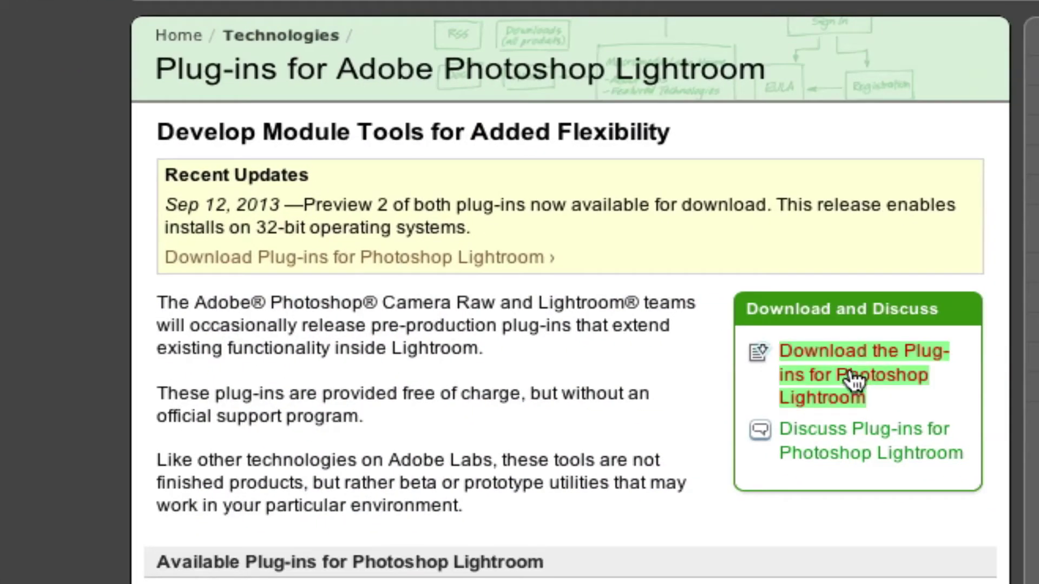
click(867, 382)
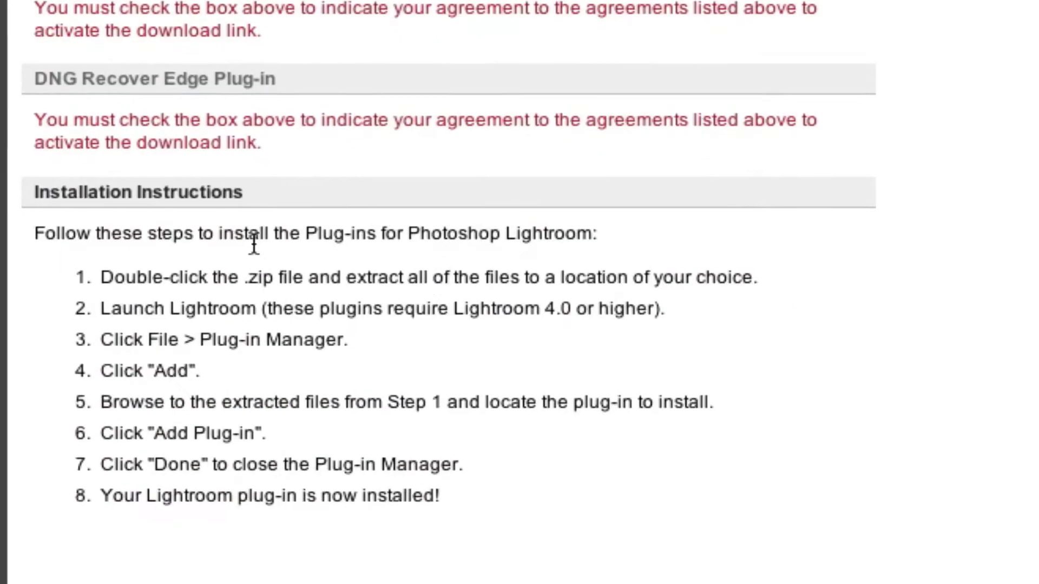
key(super+Tab)
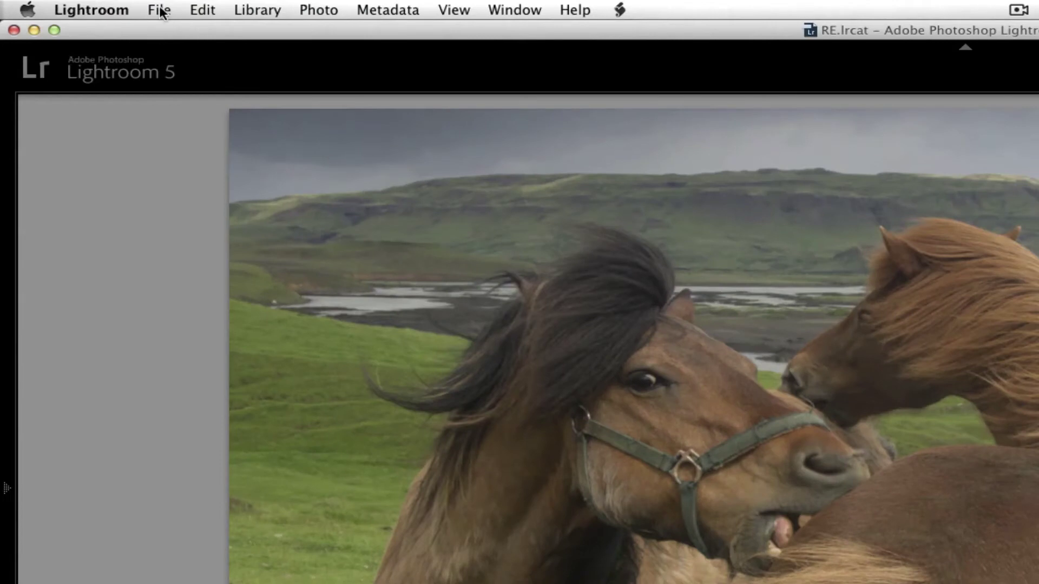
- Add DNGRecoverEdges.lrplugin through the Plug-in Manager and close the manager
click(161, 10)
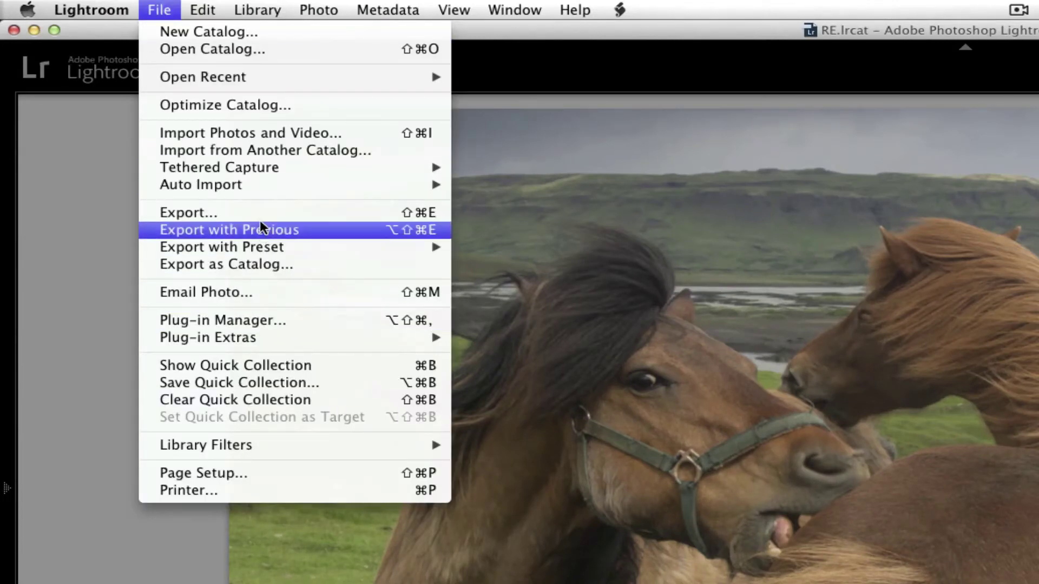
click(266, 320)
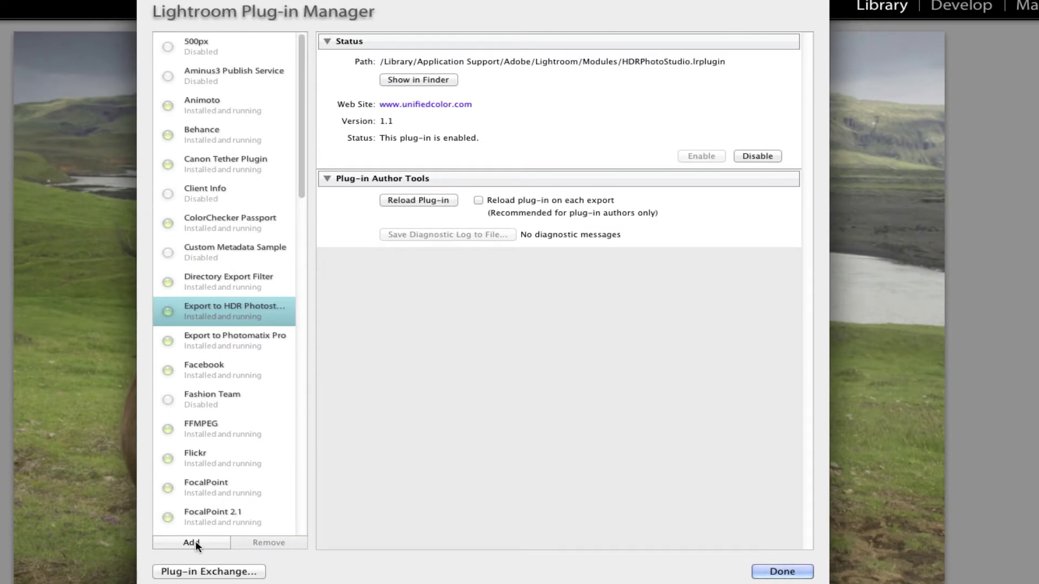
click(192, 542)
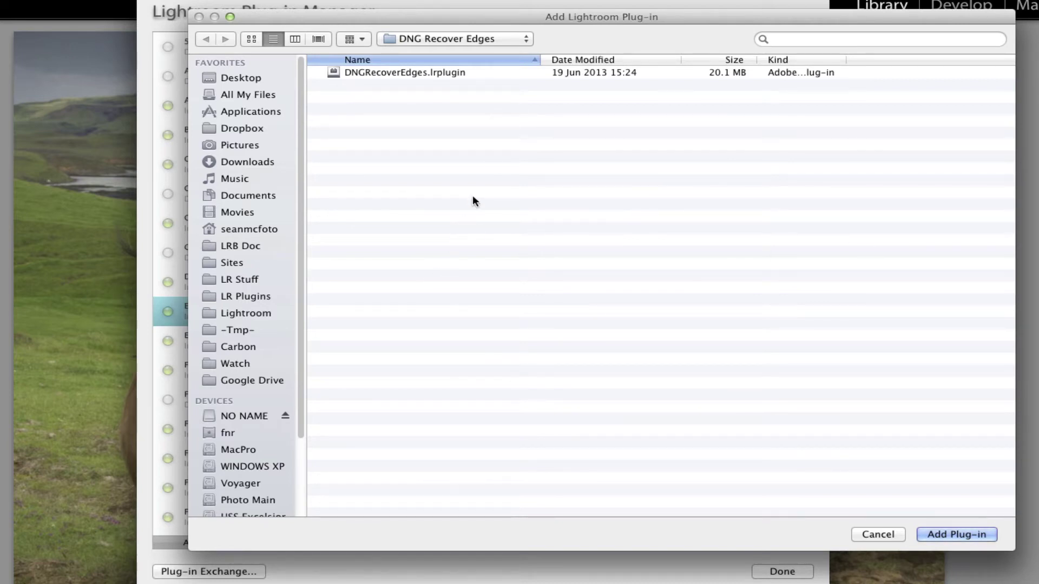
click(410, 73)
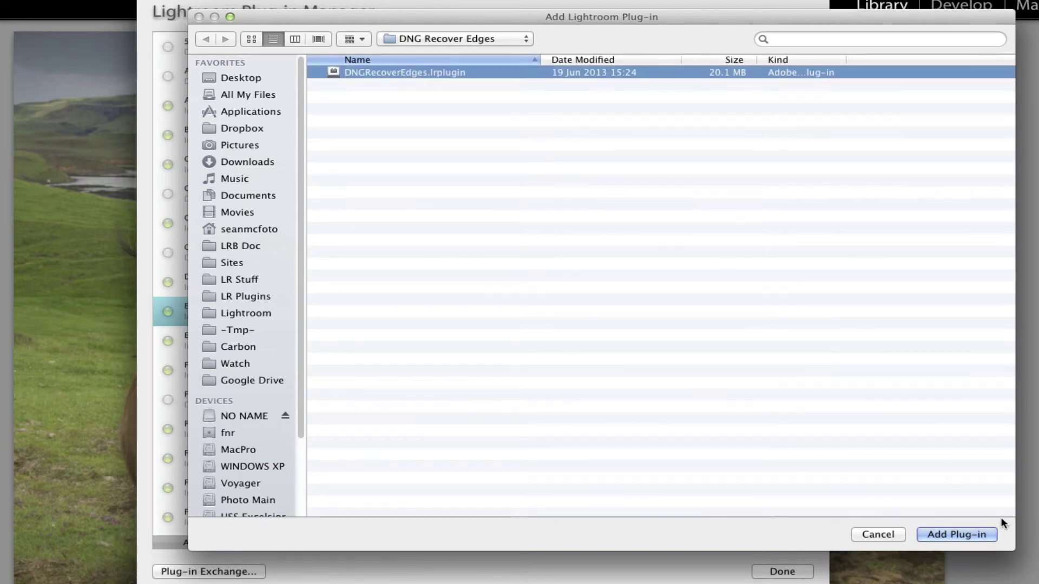
click(963, 534)
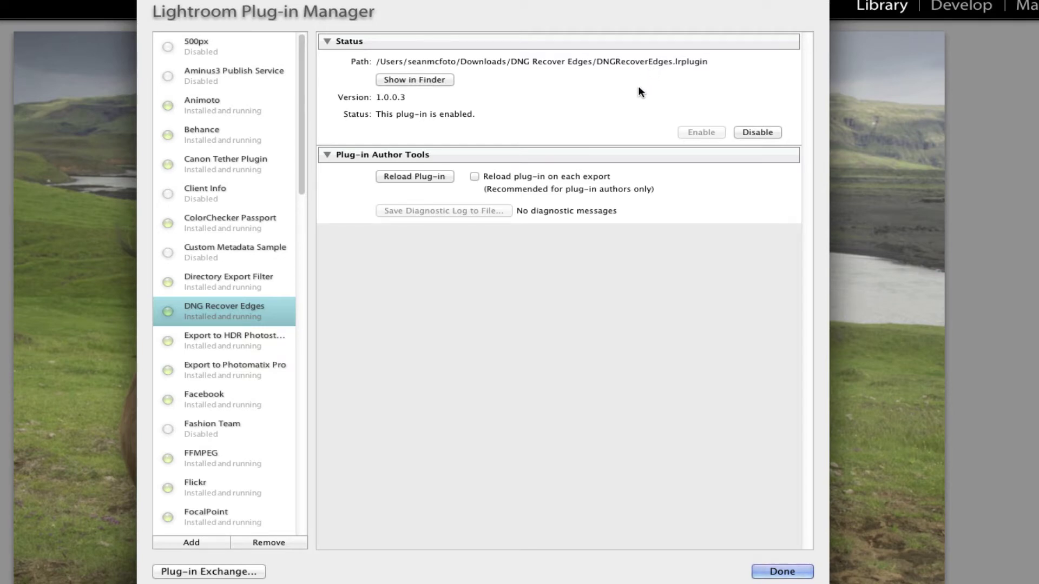
click(781, 572)
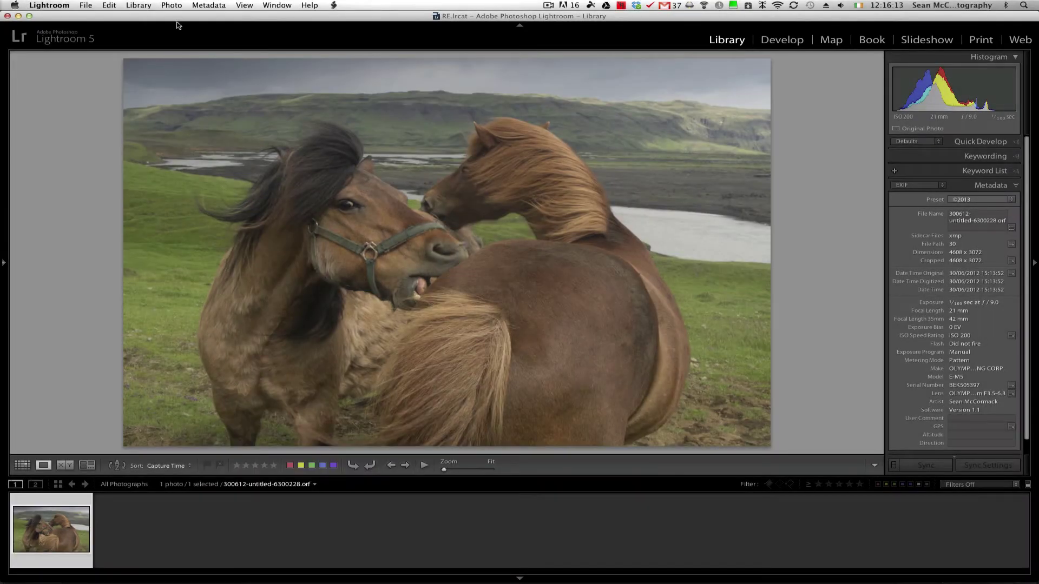
- Convert the horse .orf raw to 300612-untitled-6300228.dng with Camera Raw 6.6 and later compatibility
click(138, 5)
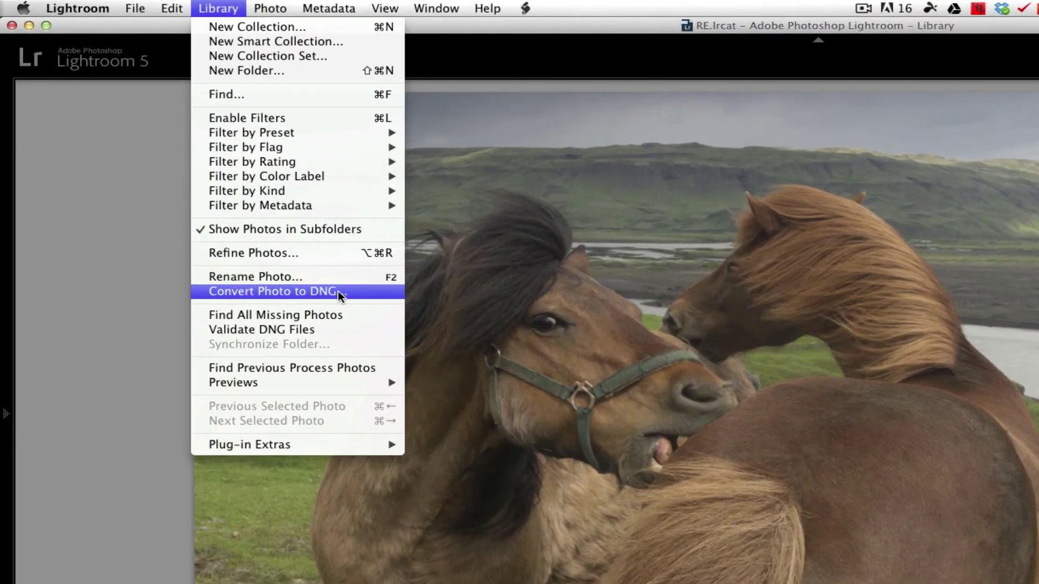
click(338, 291)
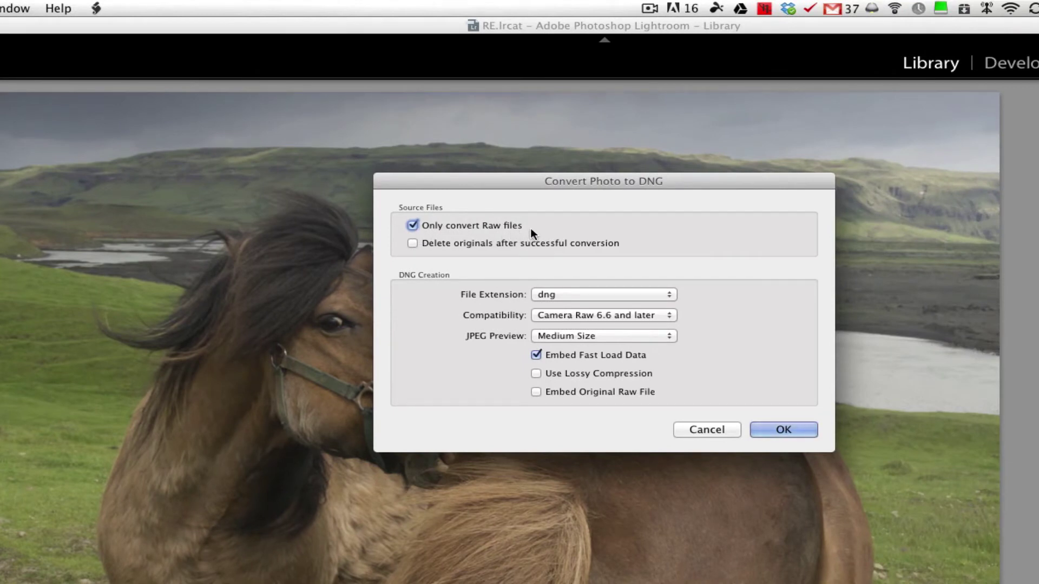
drag(593, 178, 568, 175)
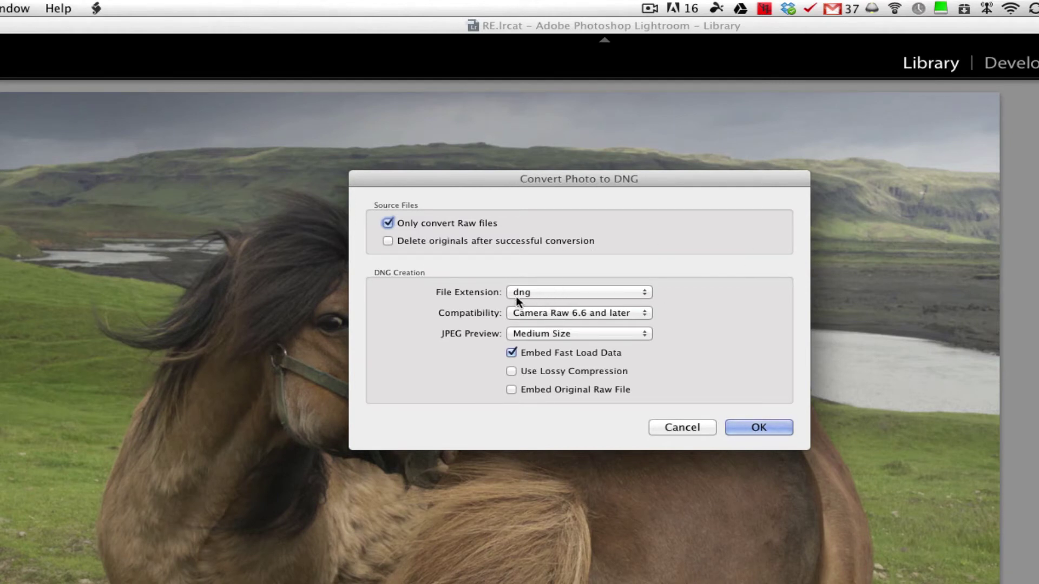
click(554, 314)
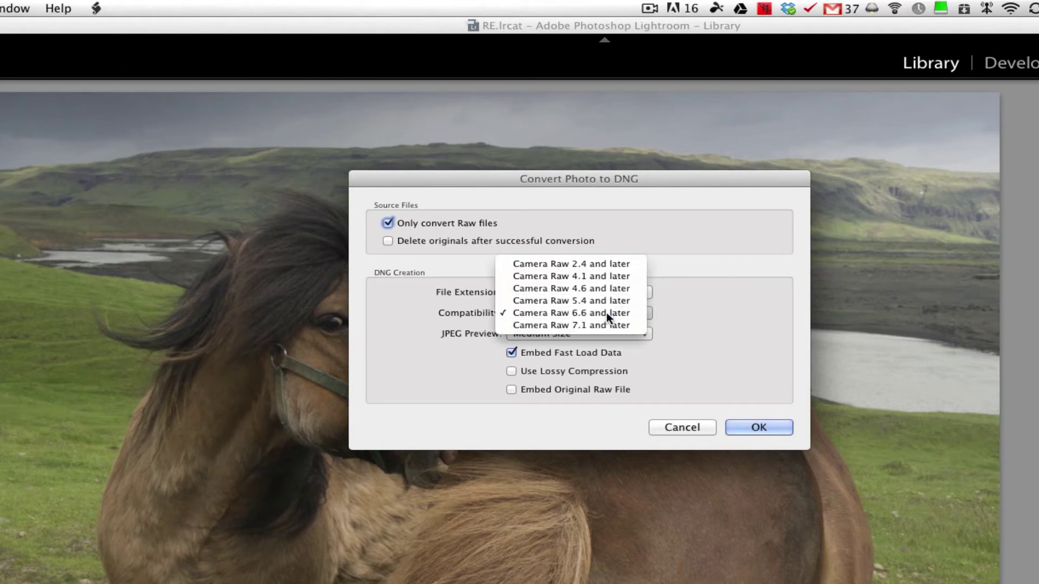
click(606, 313)
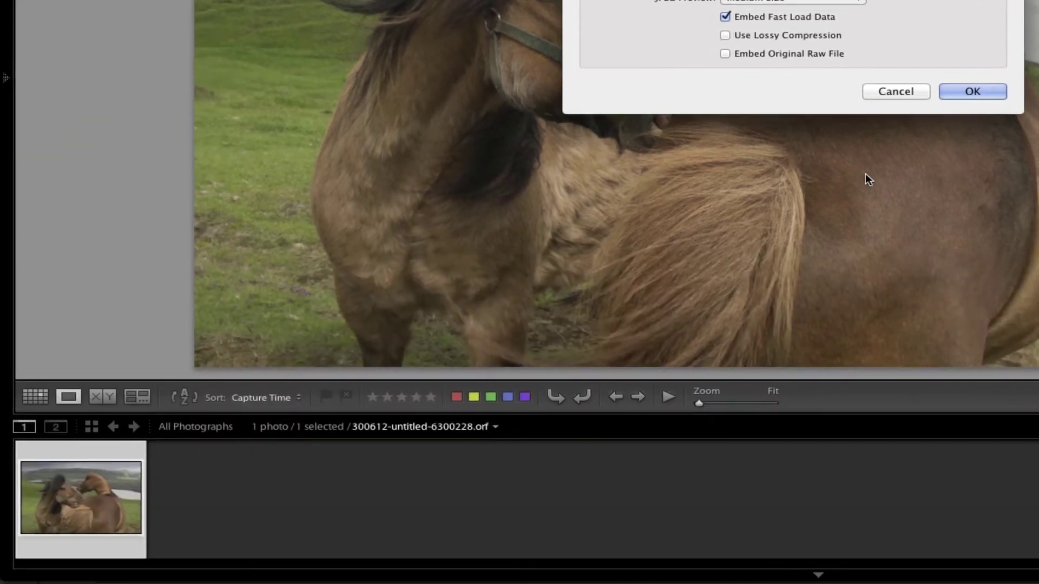
click(981, 95)
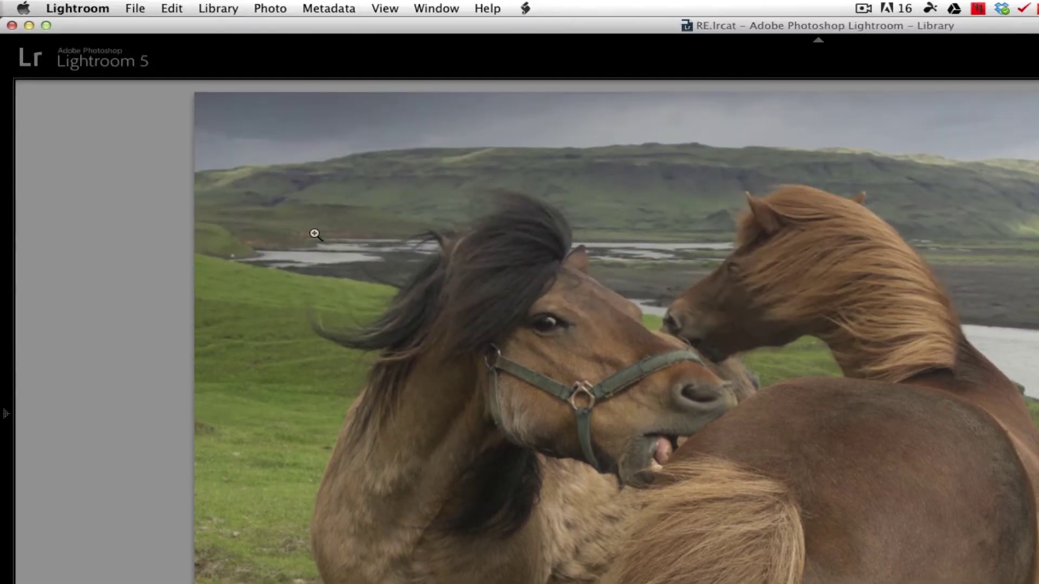
click(222, 8)
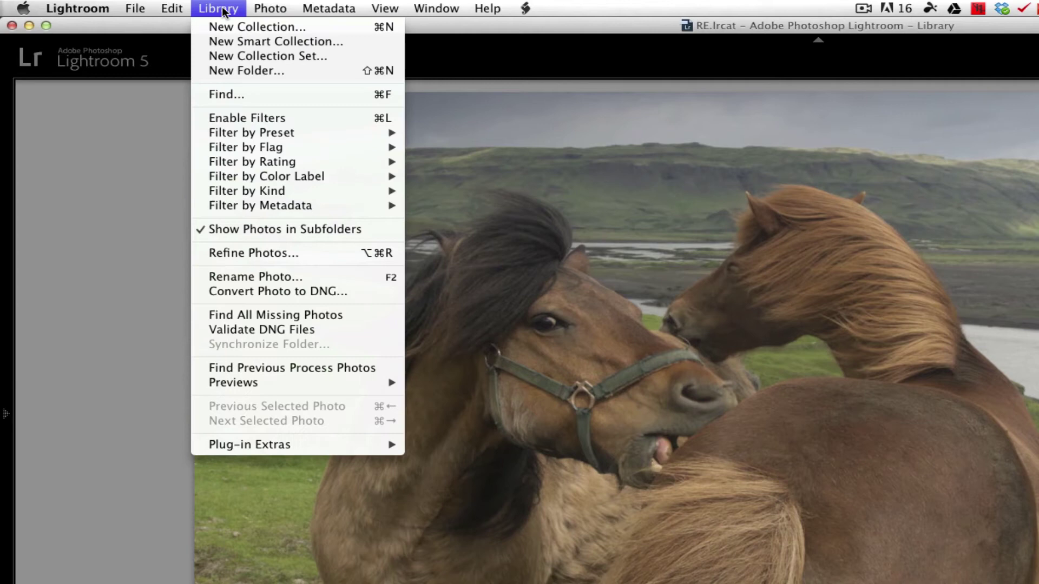
mouse_move(265, 10)
click(300, 64)
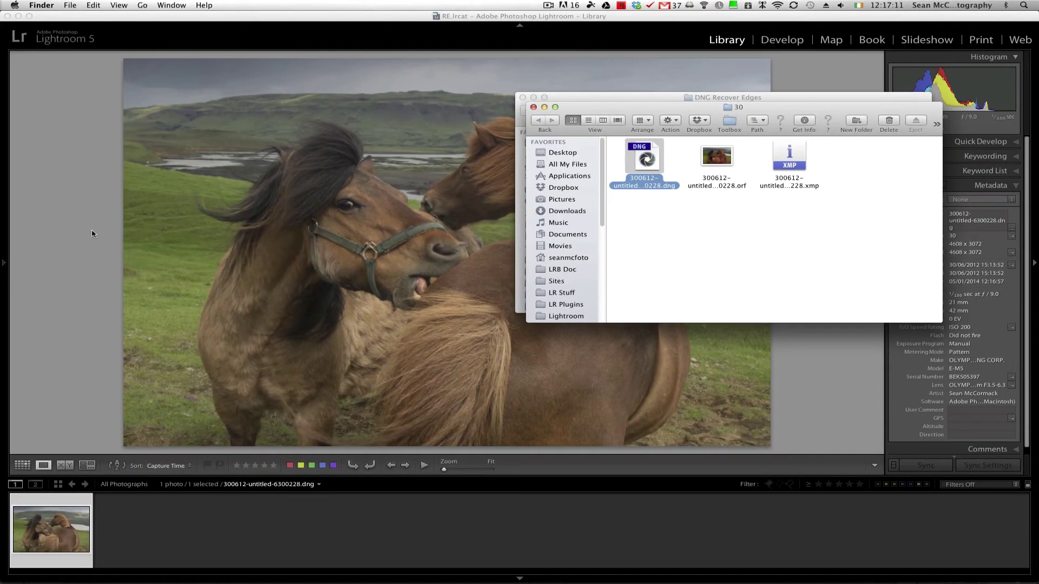
click(91, 294)
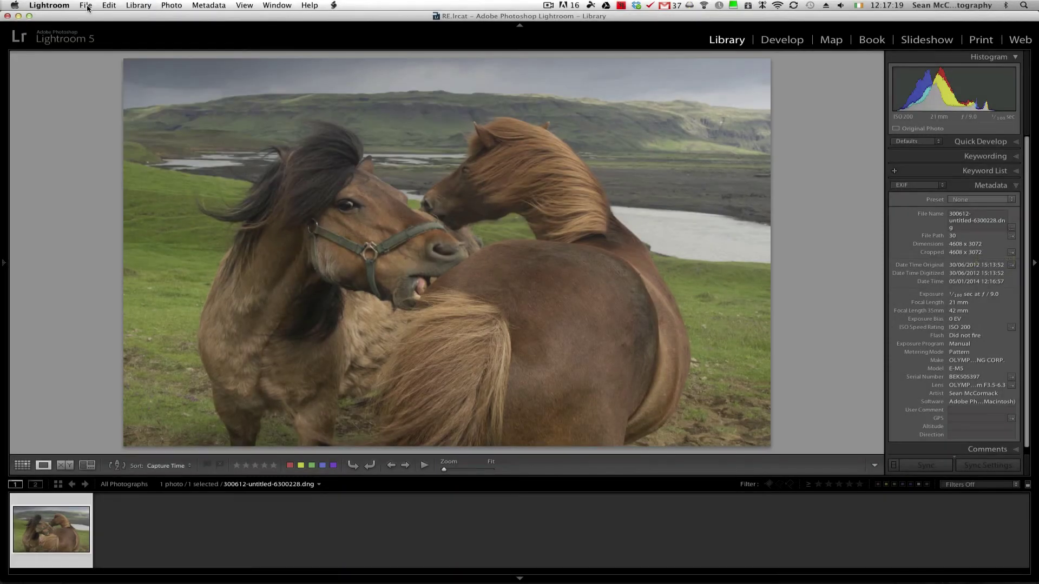
- Apply DNG Recover Edges to the photo and select the new 4640 x 3472 _full.dng version
click(86, 6)
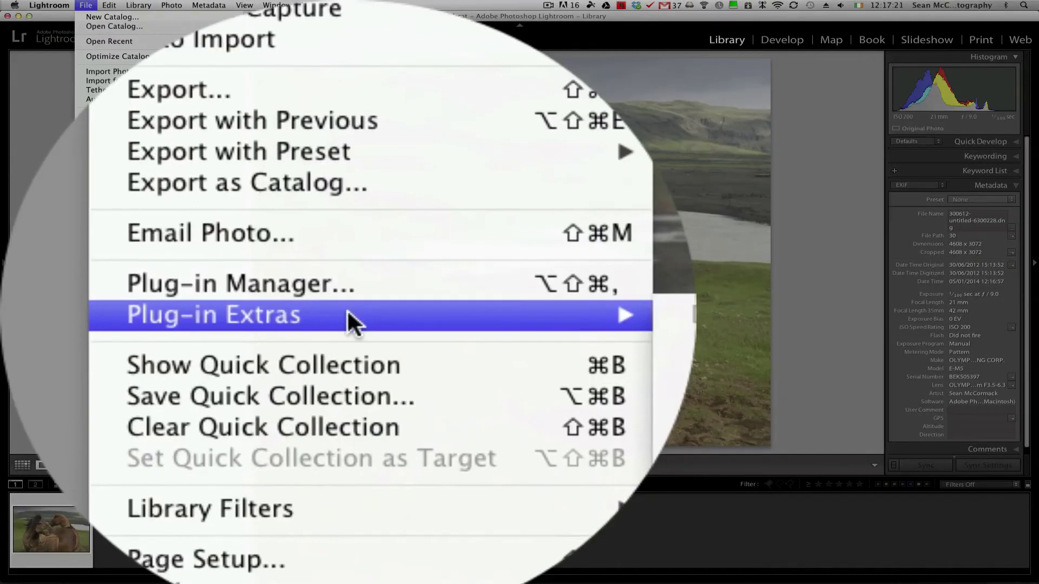
mouse_move(152, 159)
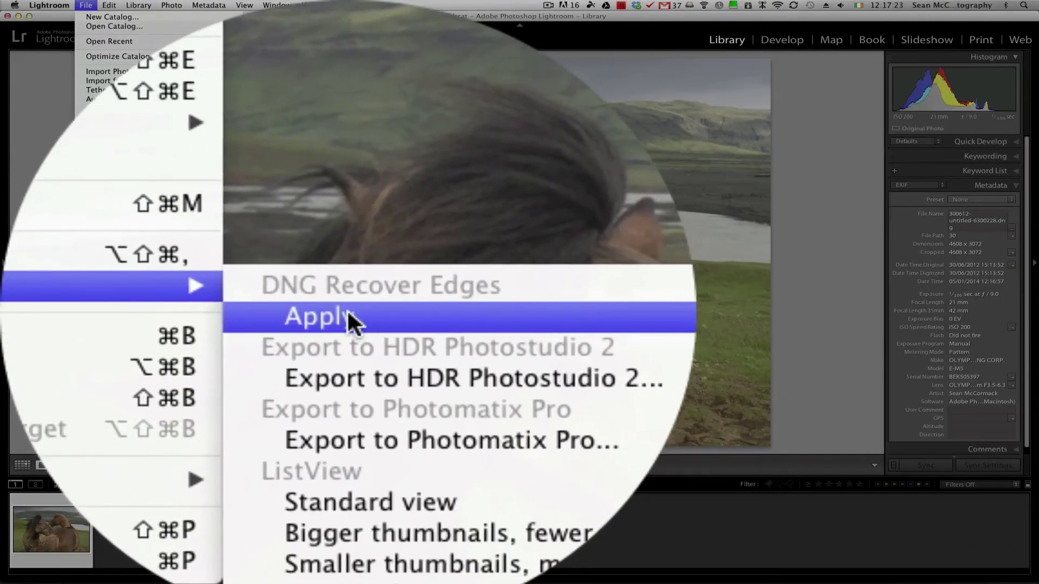
click(274, 191)
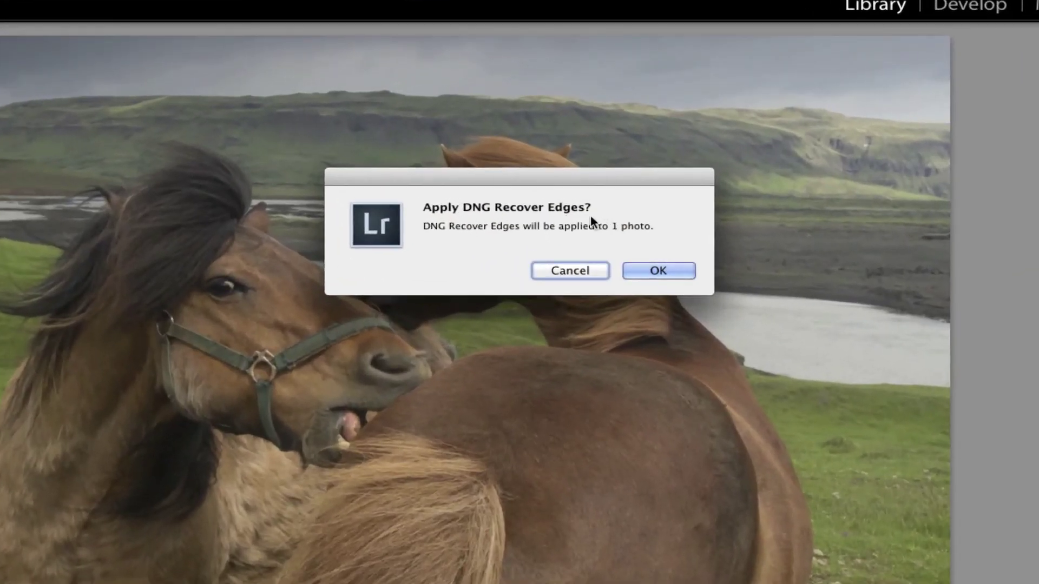
click(654, 272)
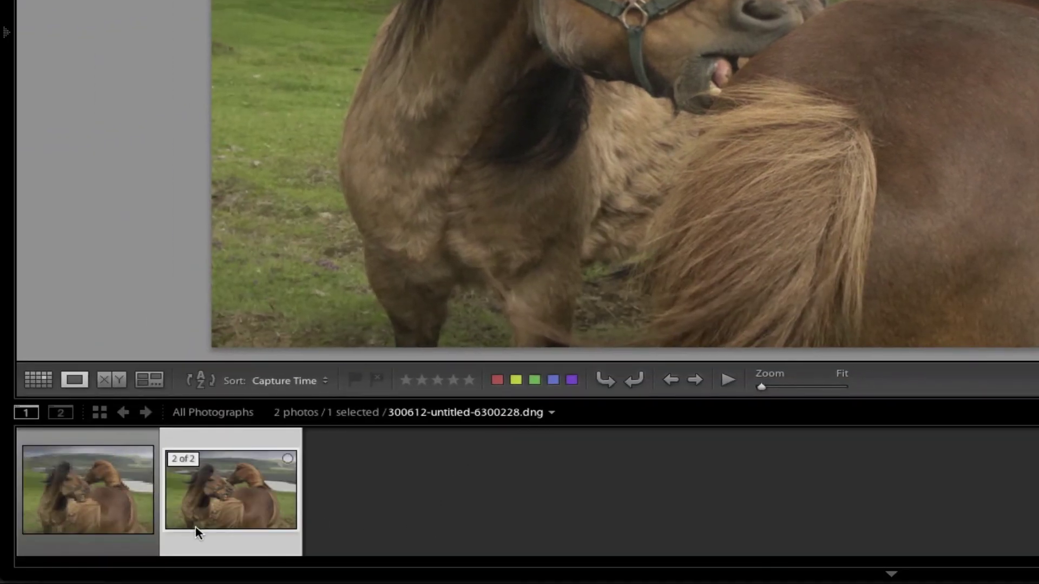
click(113, 509)
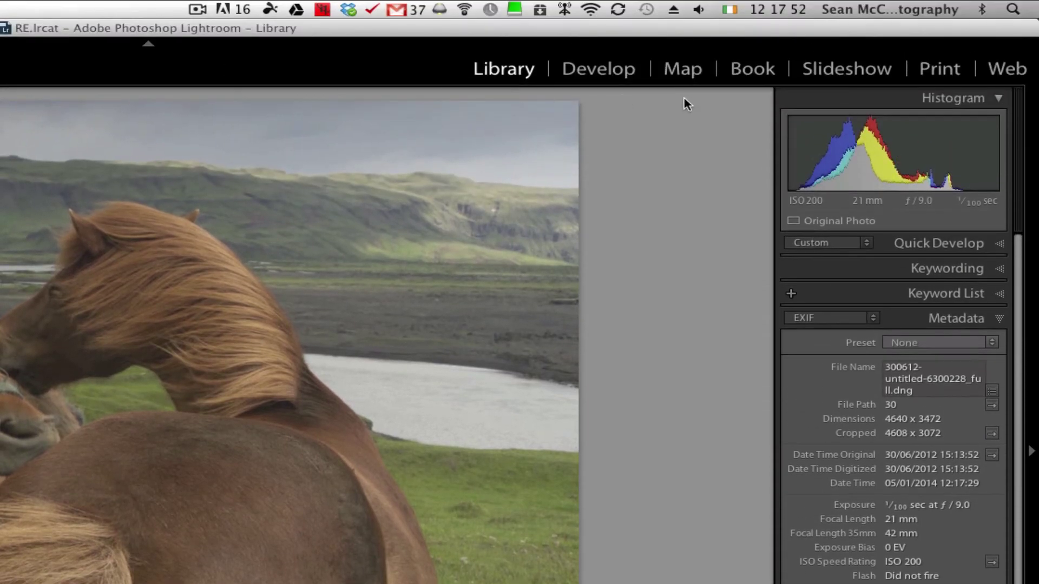
- In Develop, reset the _full.dng crop so it spans the whole recovered frame
click(598, 69)
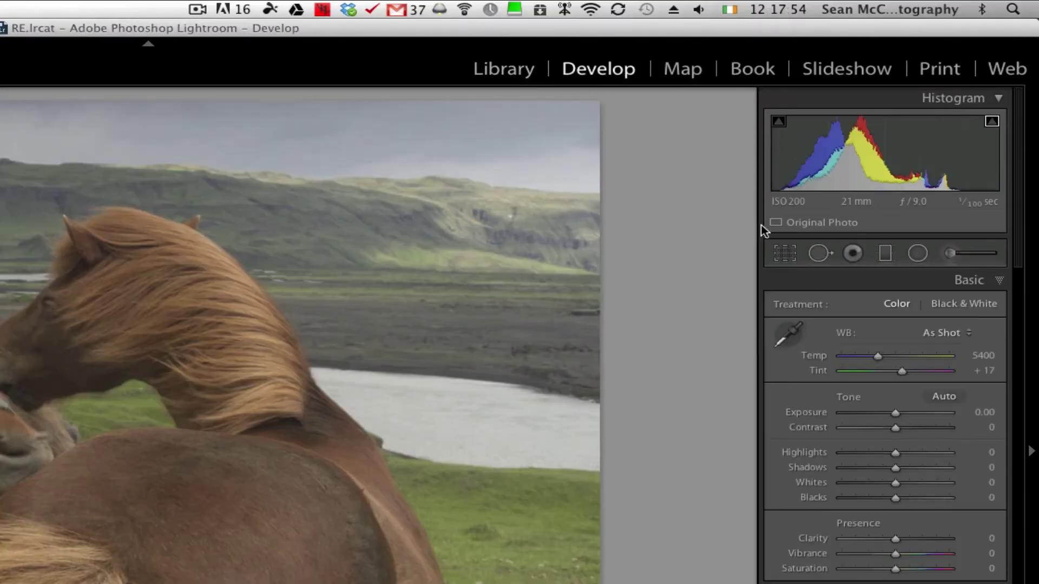
click(785, 254)
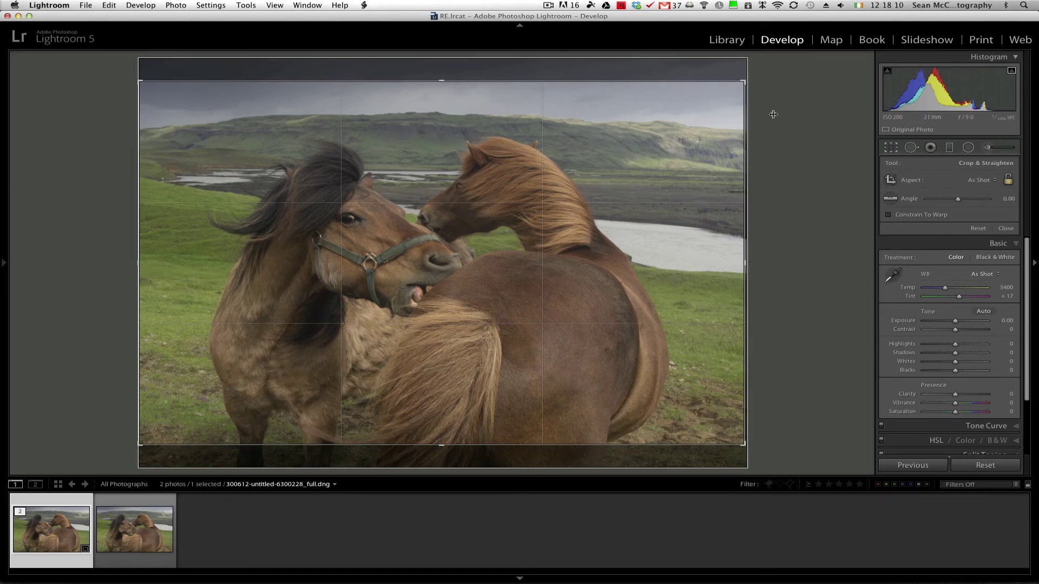
key(super+alt+r)
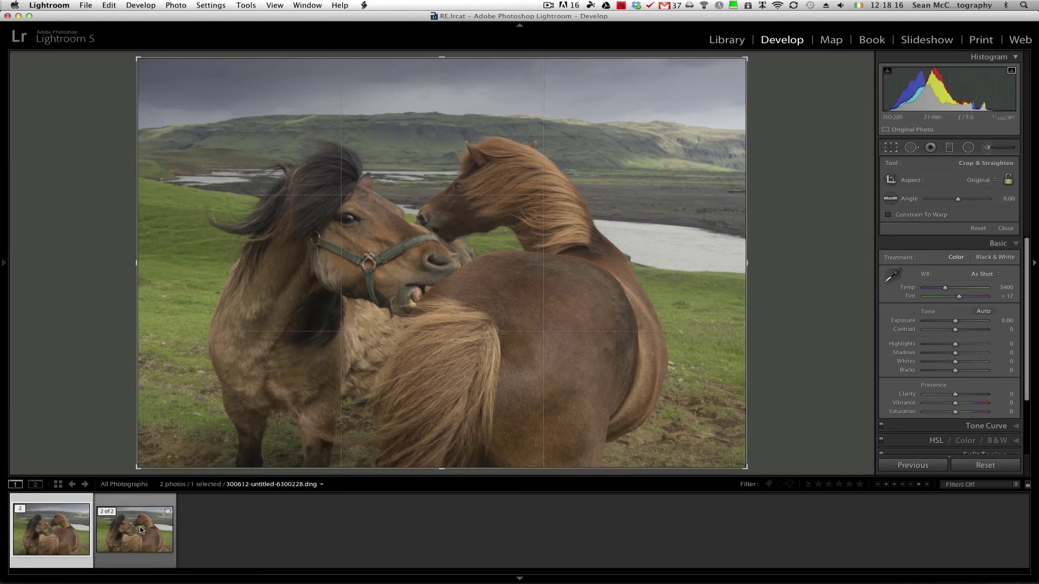
- Select both DNG versions and show them side by side in Survey view
super+click(171, 535)
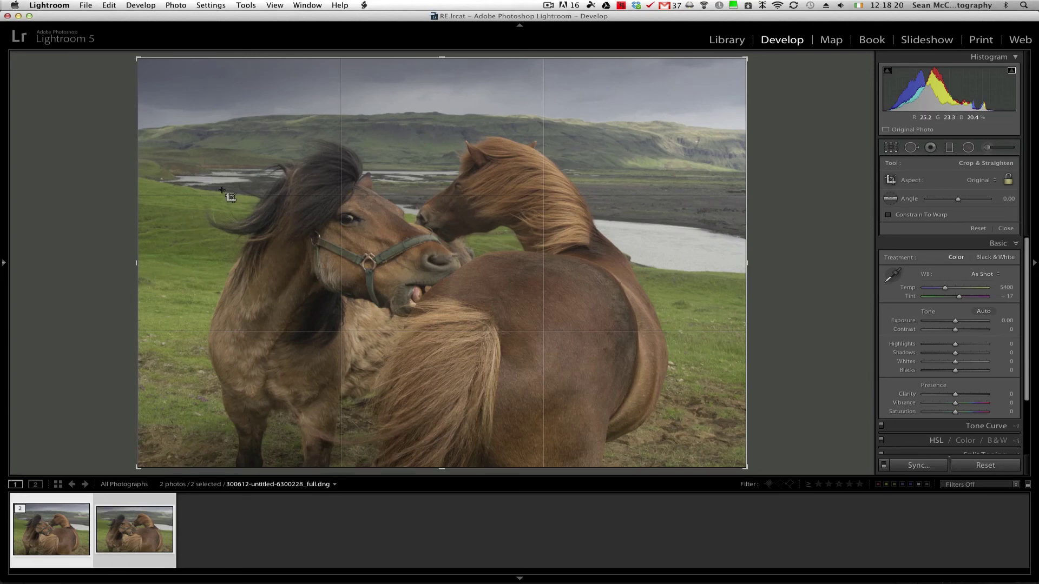
key(n)
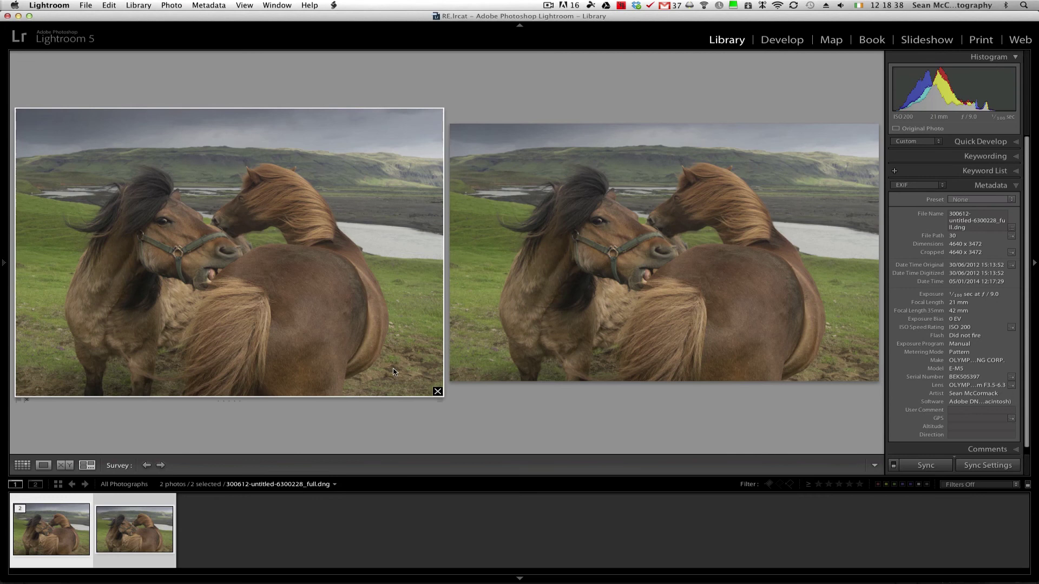
- Recrop the _full.dng to As Shot aspect, shifted to show more ground beneath the horses
key(r)
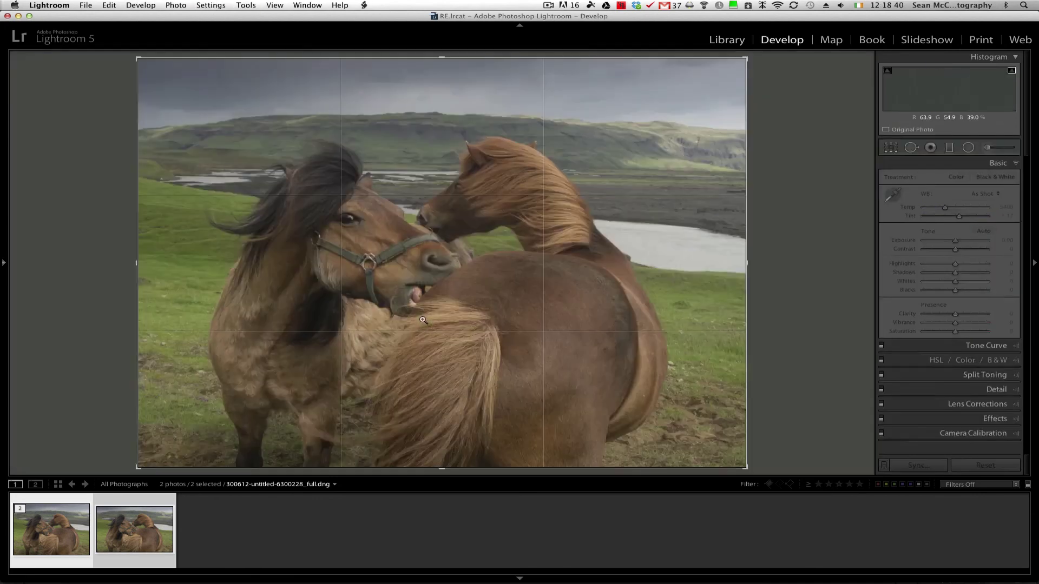
click(983, 183)
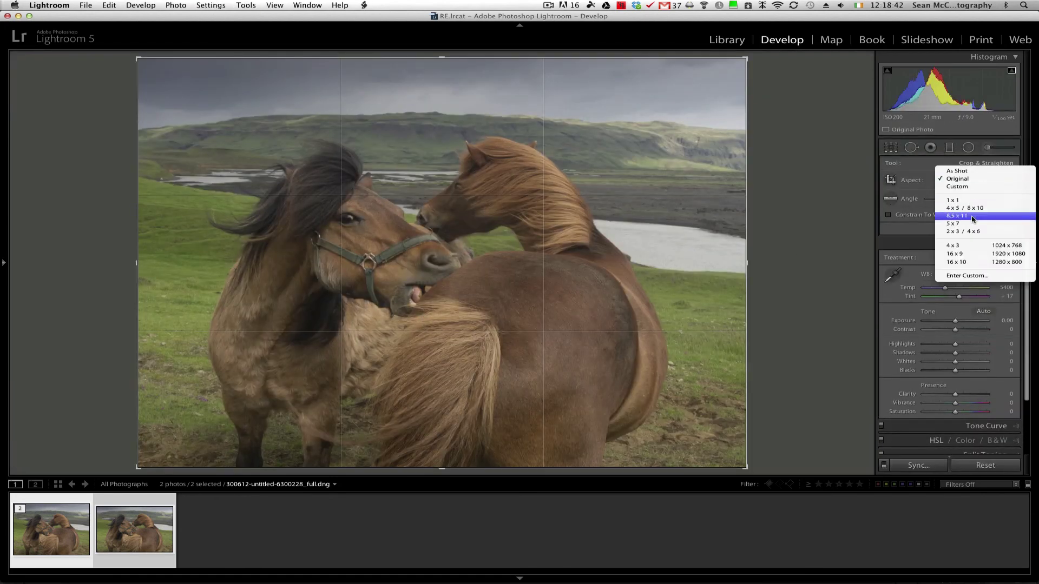
click(951, 247)
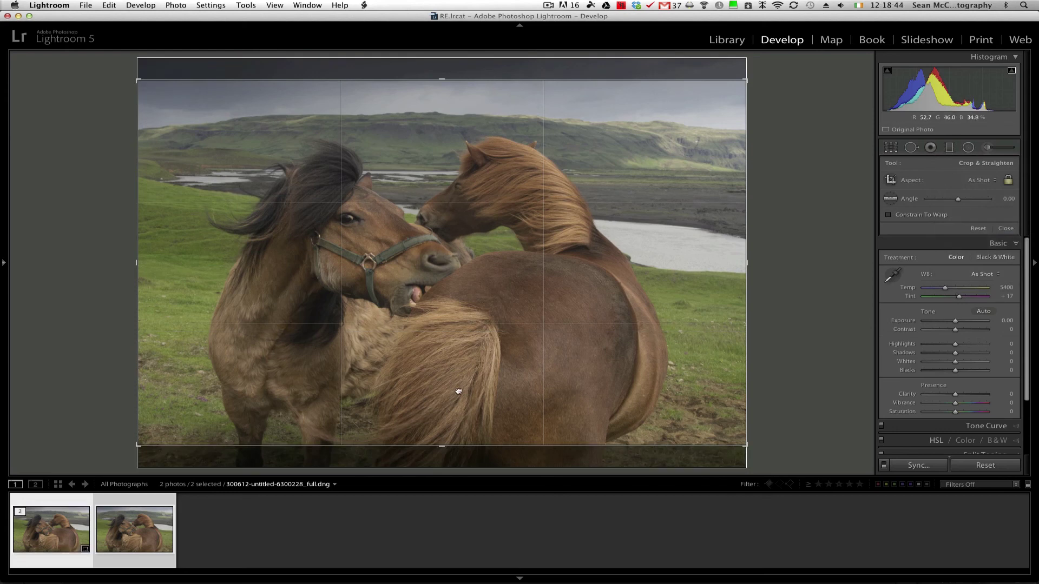
drag(456, 395, 462, 286)
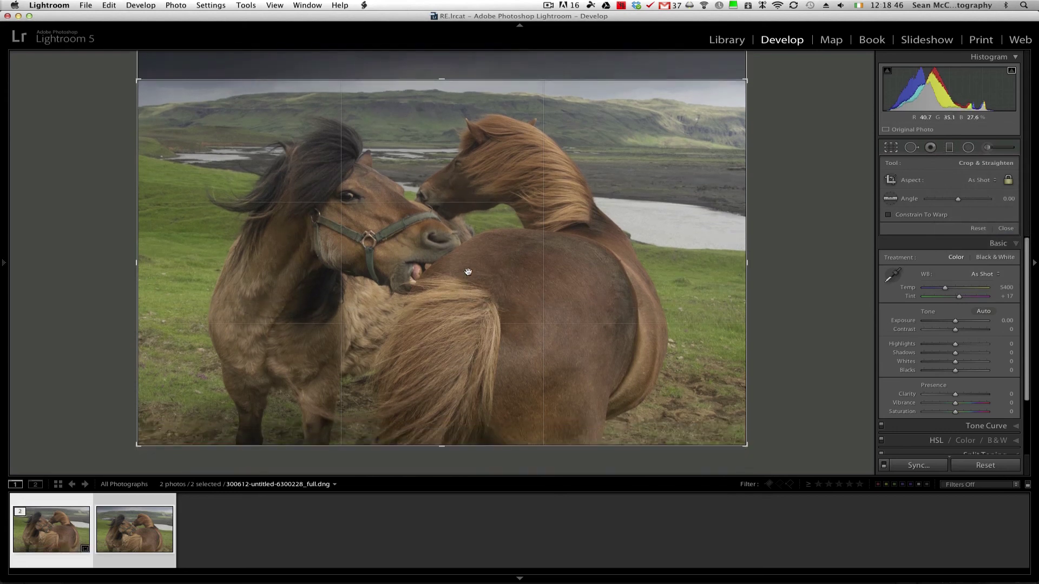
key(Return)
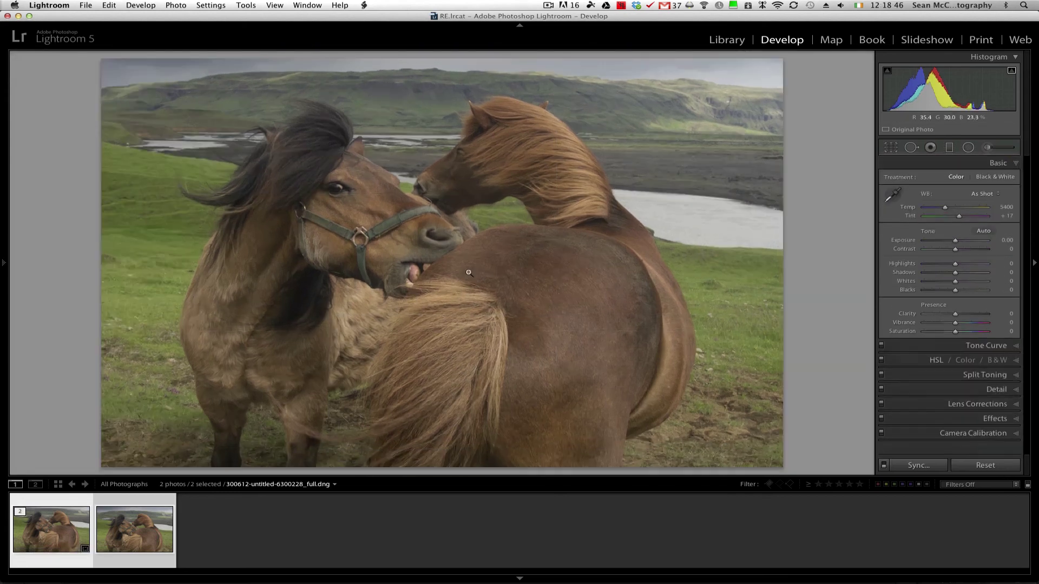
click(112, 507)
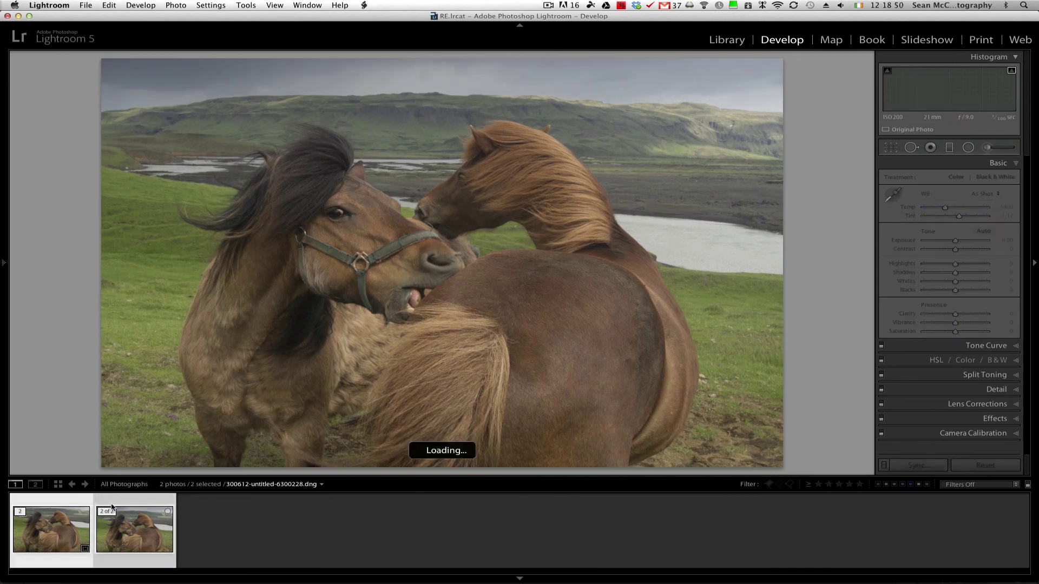